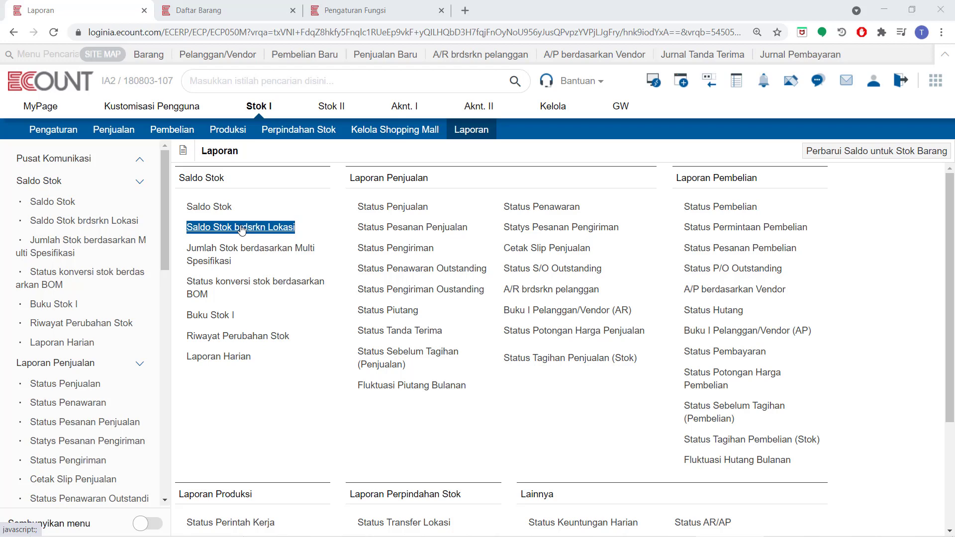
Step: Run the Saldo Stok brdsrkn Lokasi report of type Perbandingan for 20/04/2021 without location or item filters
left_click(241, 227)
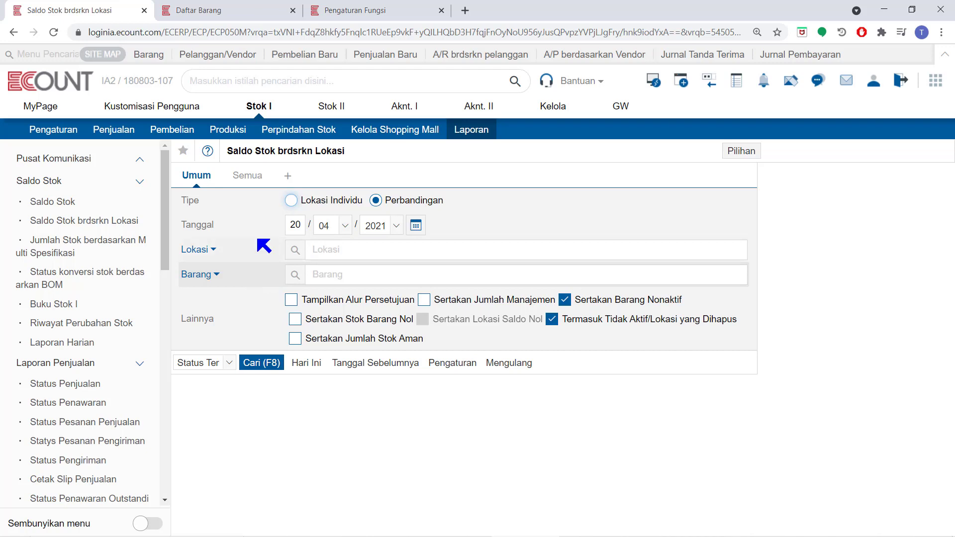
left_click(323, 256)
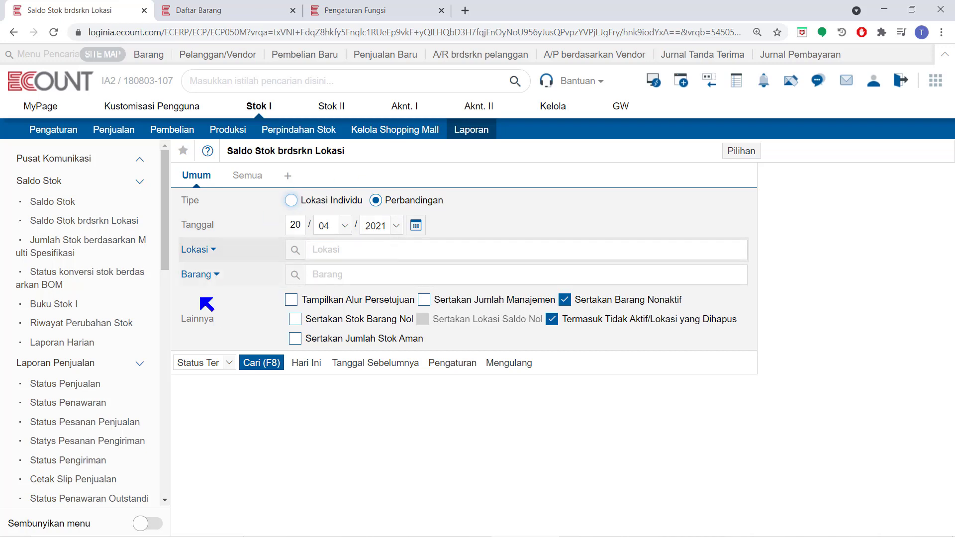
left_click(253, 363)
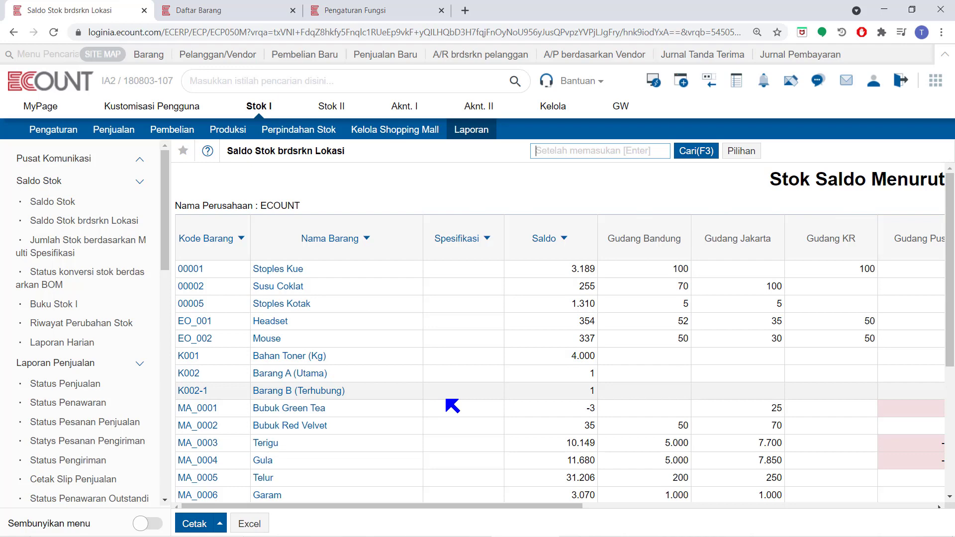
Step: Try Gudang Jakarta and Gudang Bandung as the report's location filter and clear the selection
left_click(682, 151)
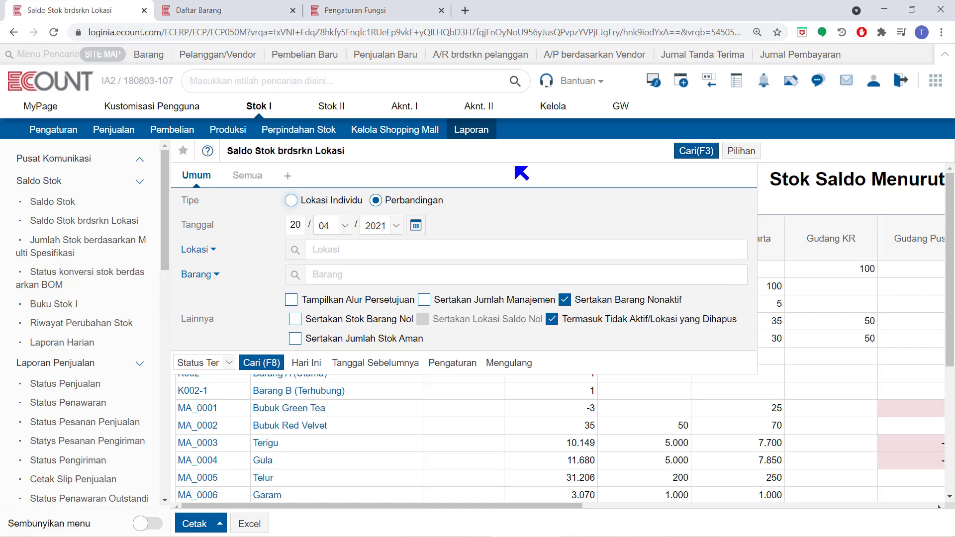
left_click(296, 250)
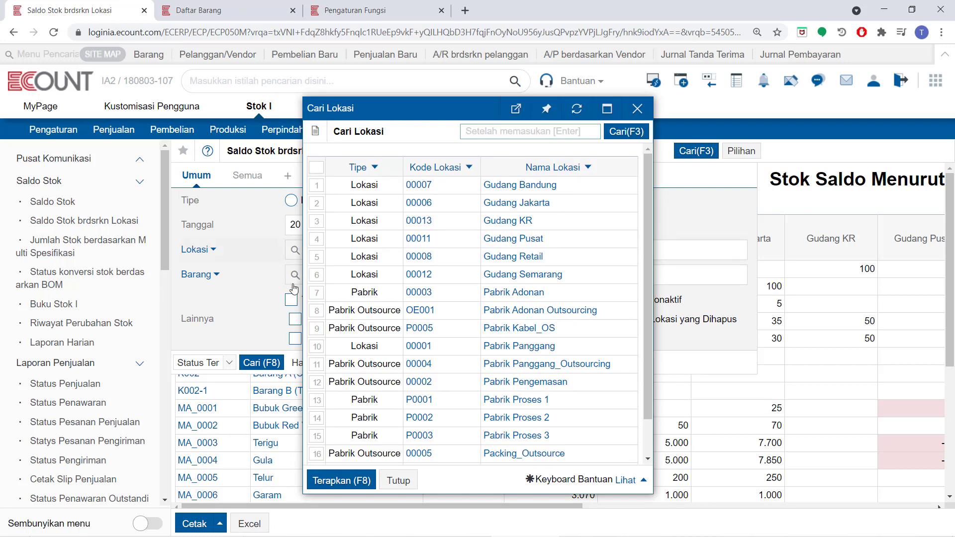
left_click(315, 197)
left_click(317, 186)
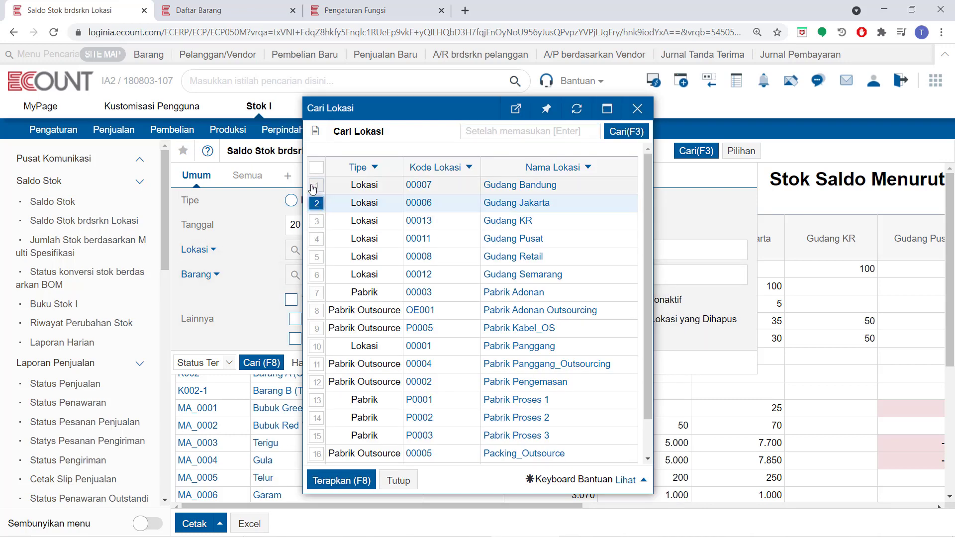
left_click(341, 480)
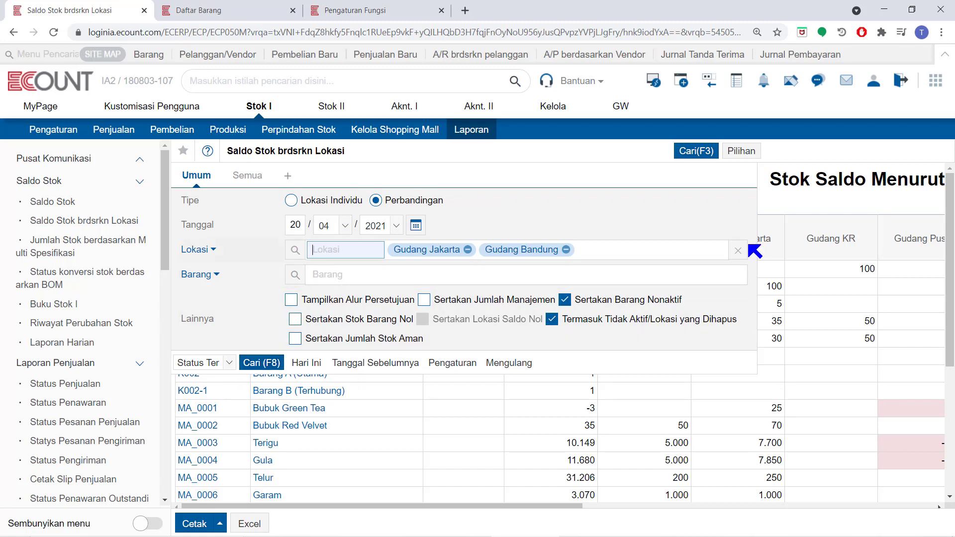
left_click(738, 251)
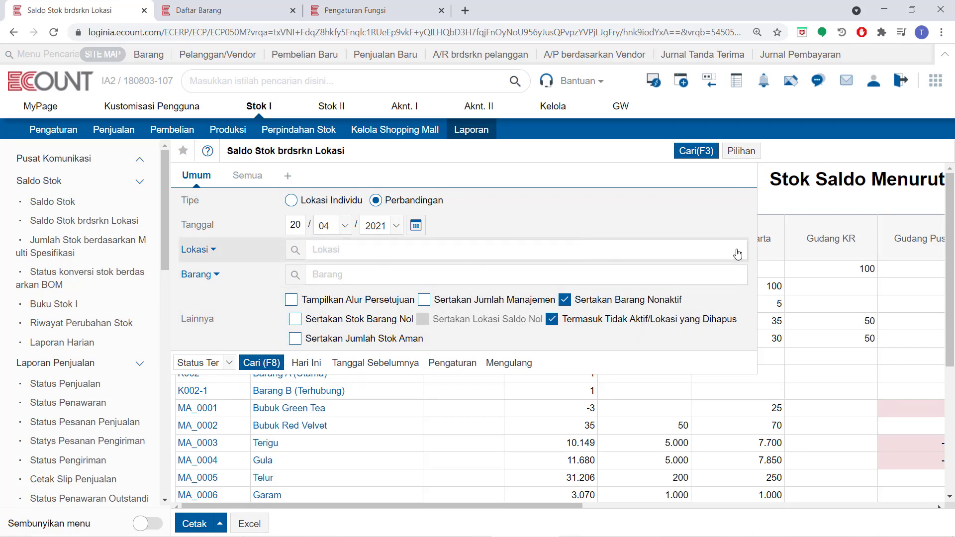
Step: Expand the Lokasi and Barang criteria, enable Tampilkan Alur Persetujuan and rerun the report to view its approval block
left_click(212, 250)
left_click(215, 303)
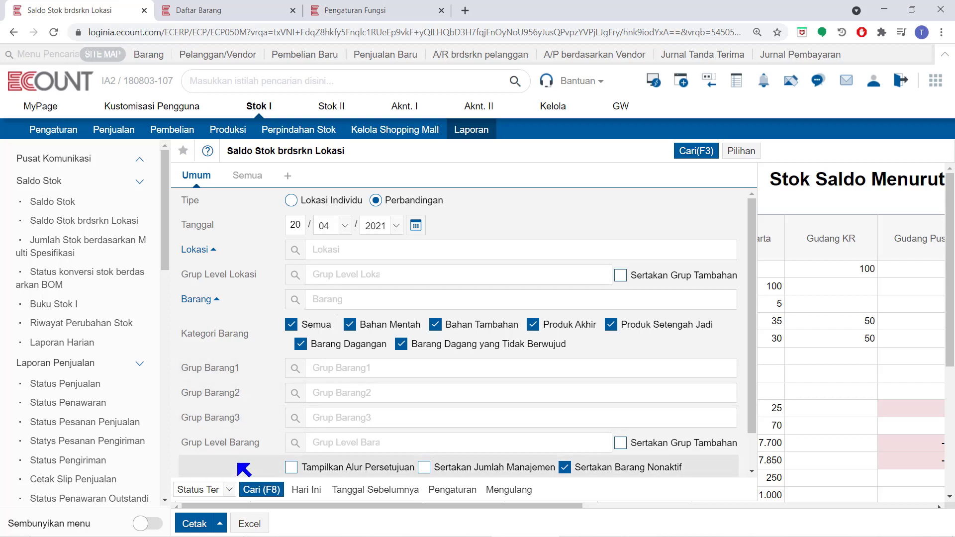
scroll(243, 468, "down", 1)
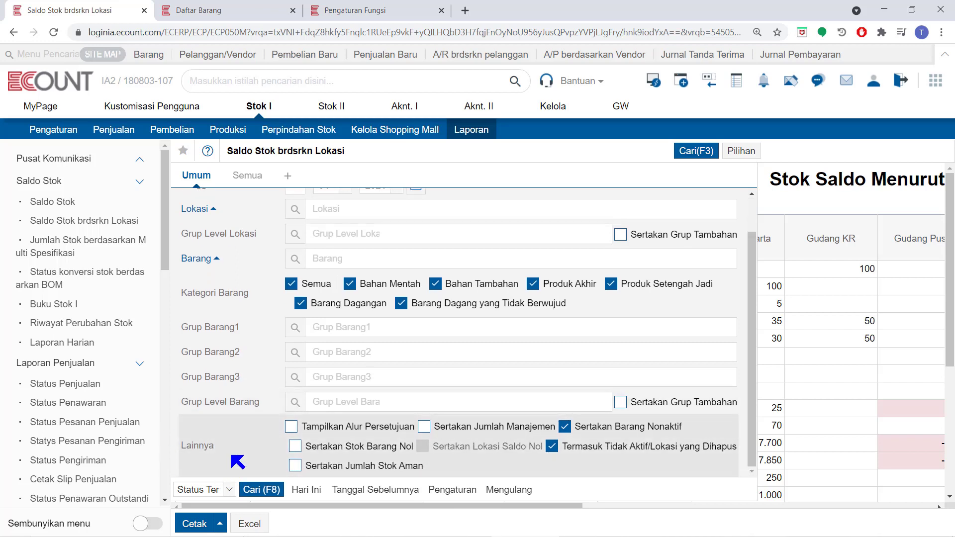
left_click(292, 429)
left_click(279, 492)
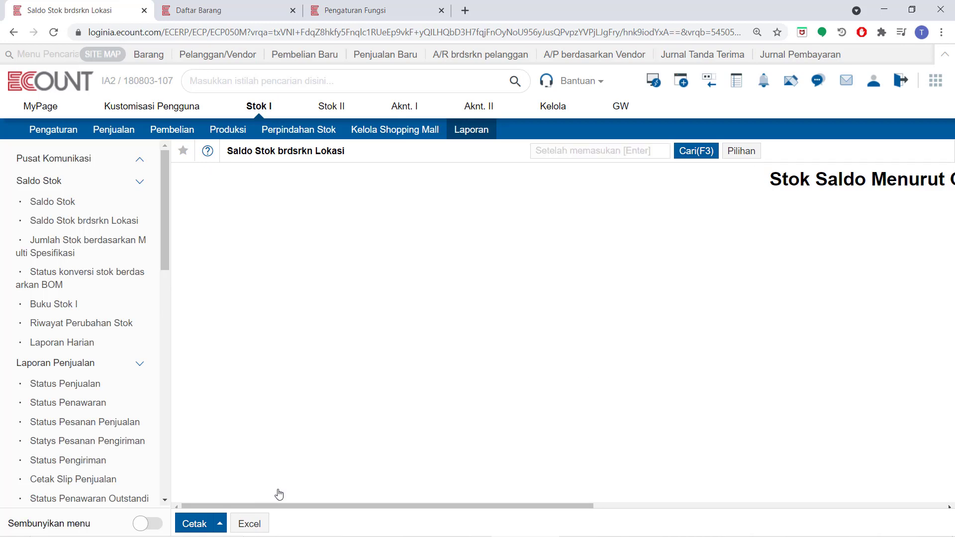
left_click_drag(283, 504, 668, 526)
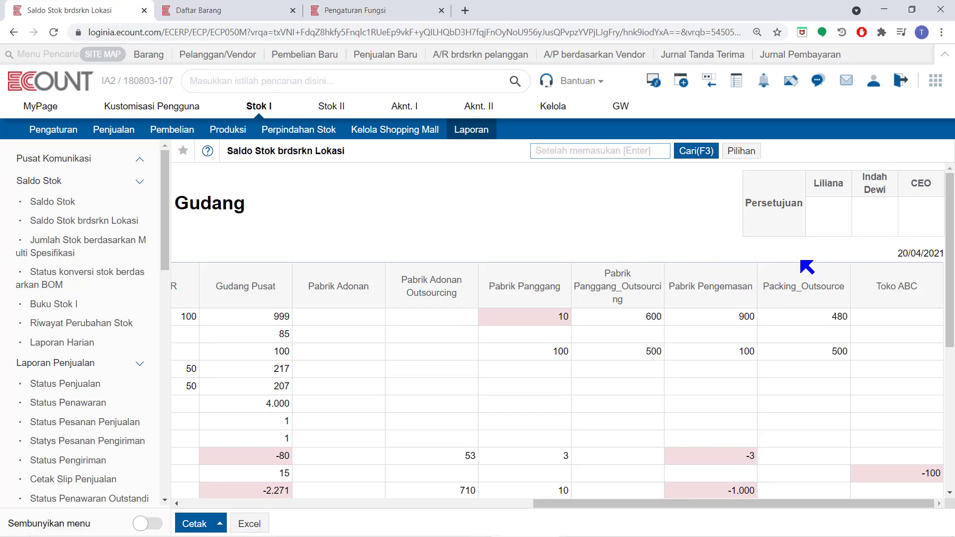
Step: Reopen the search criteria, try Sertakan Jumlah Manajemen and switch it off, and disable Sertakan Barang Nonaktif
left_click(696, 150)
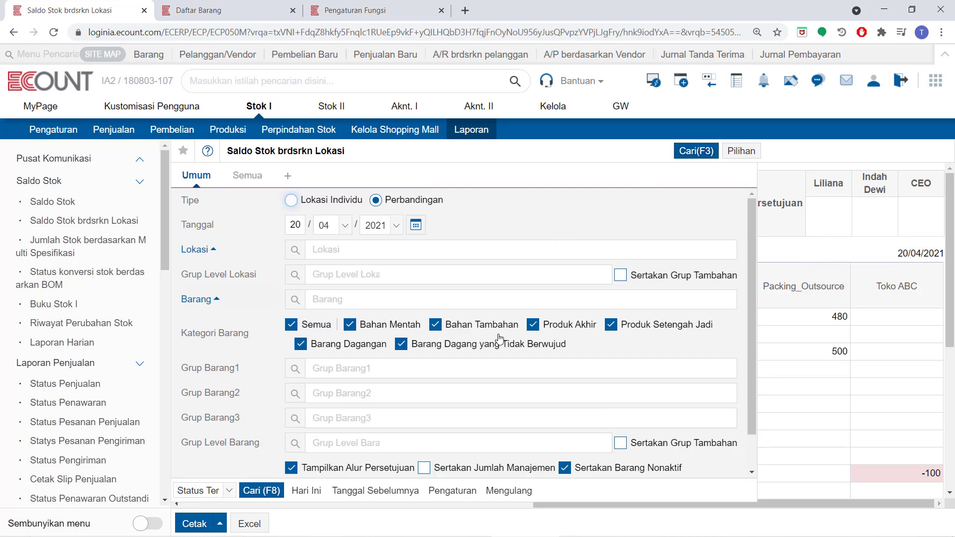
left_click(424, 468)
scroll(426, 472, "down", 1)
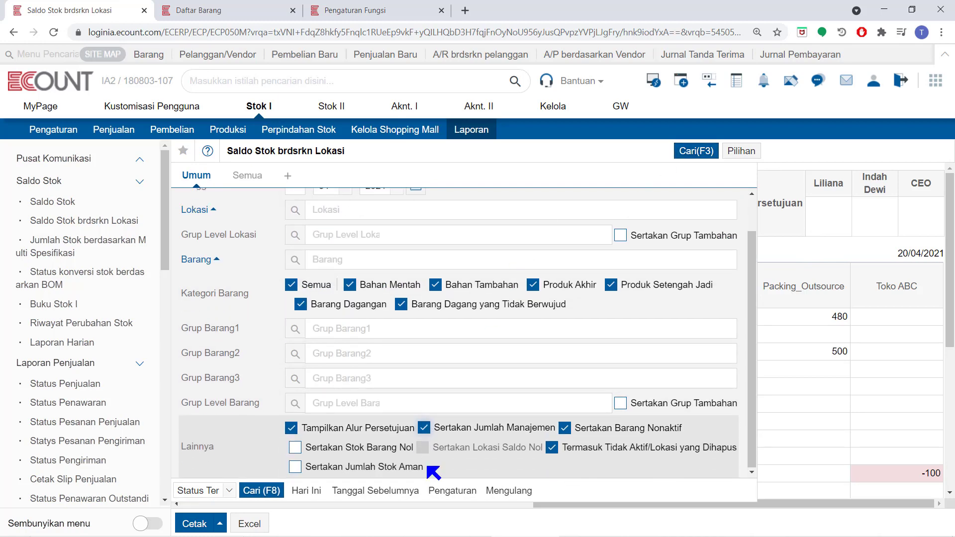
left_click(572, 428)
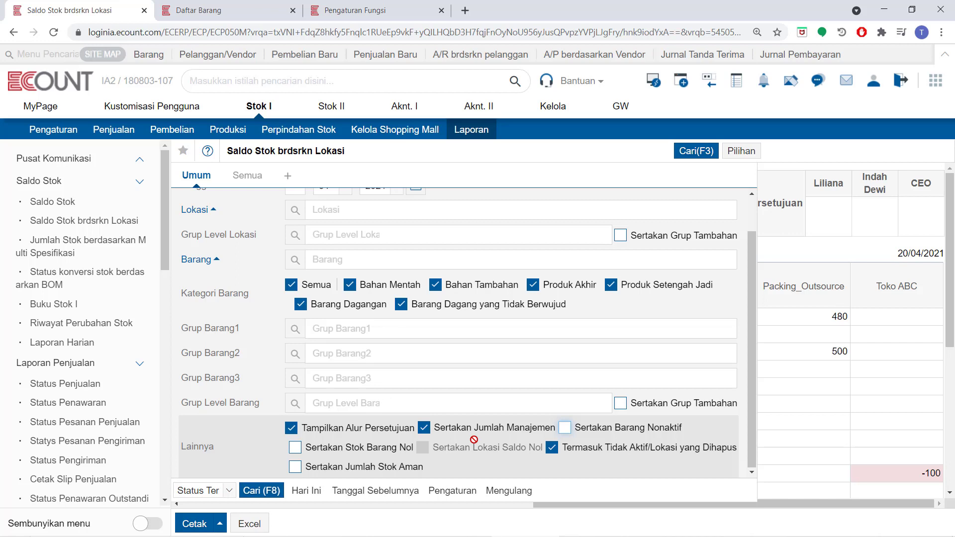
left_click(424, 428)
left_click(565, 427)
left_click(565, 429)
Step: Try Sertakan Stok Barang Nol with Sertakan Lokasi Saldo Nol and restore Termasuk Tidak Aktif/Lokasi yang Dihapus
left_click(296, 447)
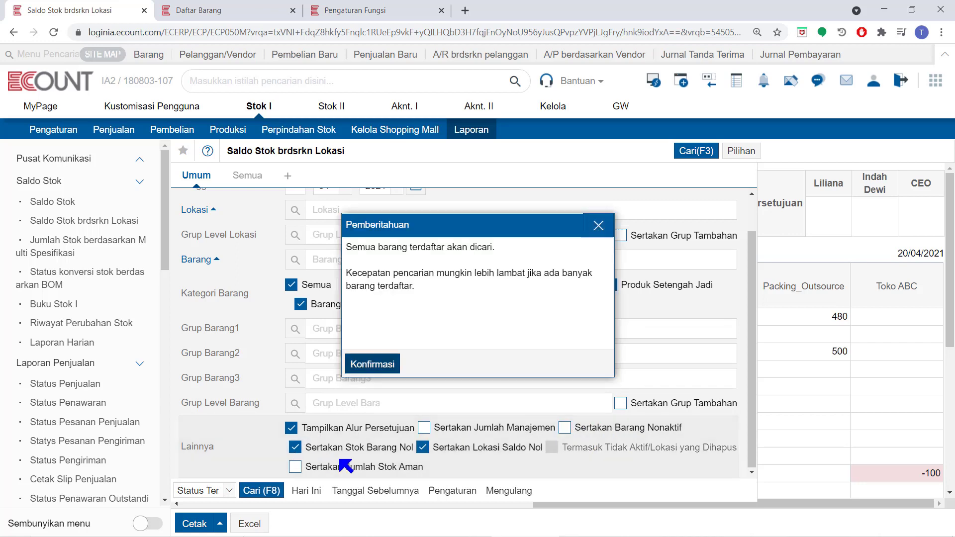
left_click(395, 368)
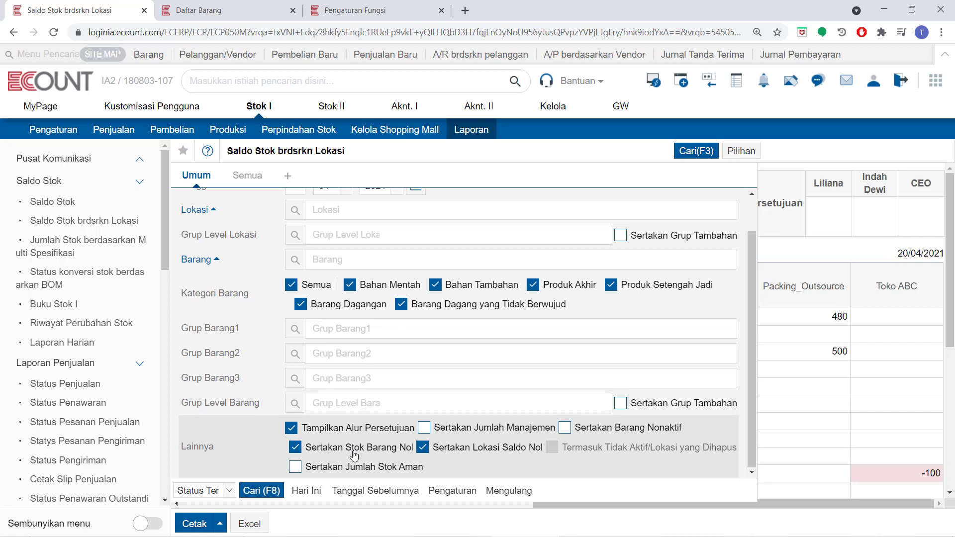
left_click(296, 447)
left_click(423, 447)
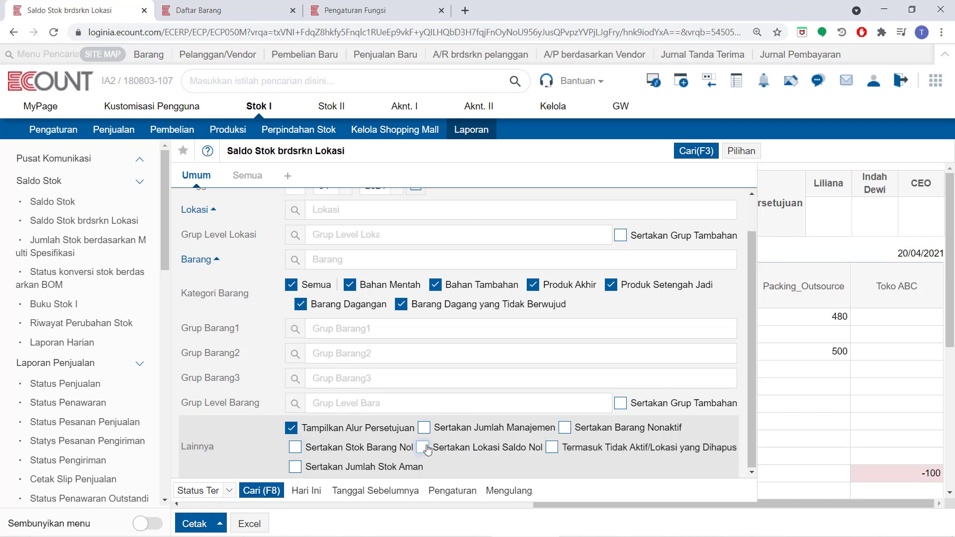
left_click(552, 447)
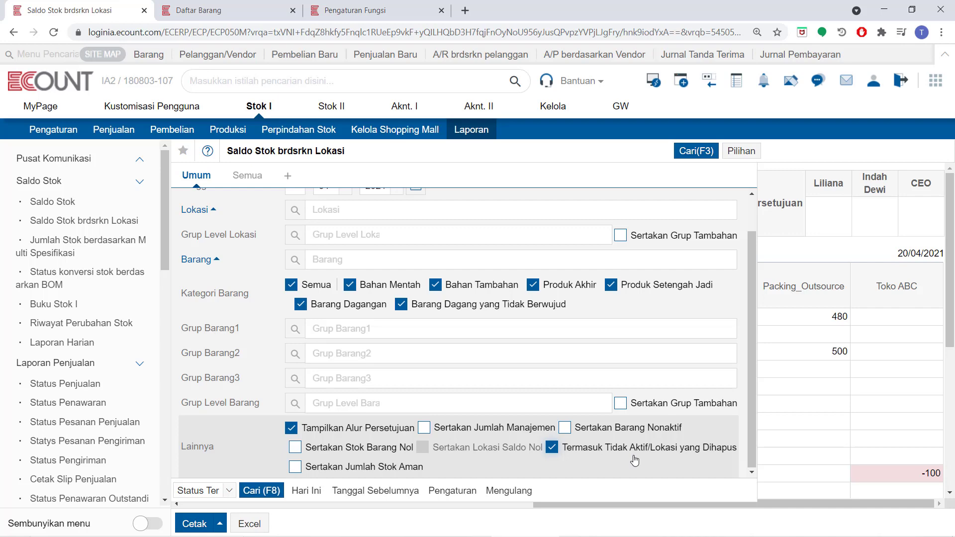
Step: Show the Semua search criteria and examine the item relation registered for Barang A (Utama) in Daftar Barang
scroll(646, 384, "up", 2)
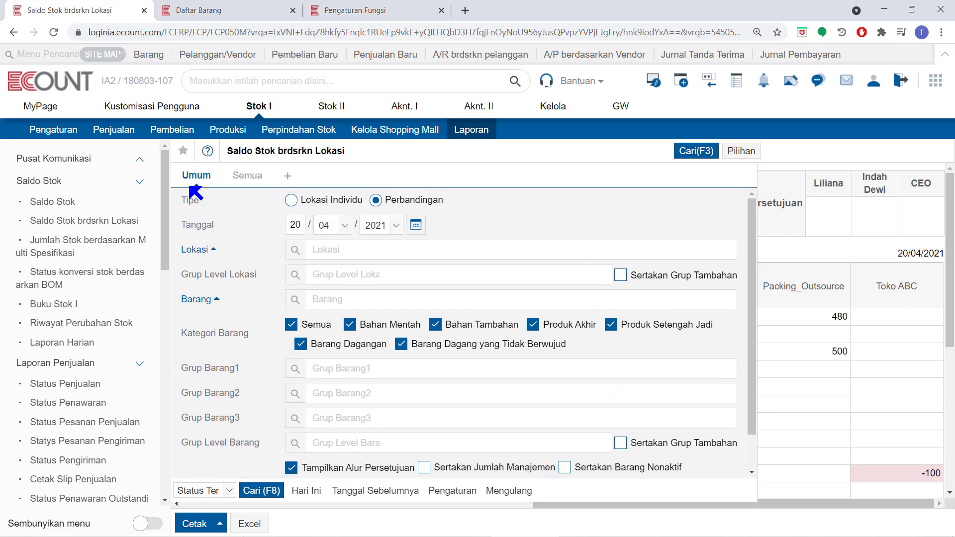
left_click(251, 179)
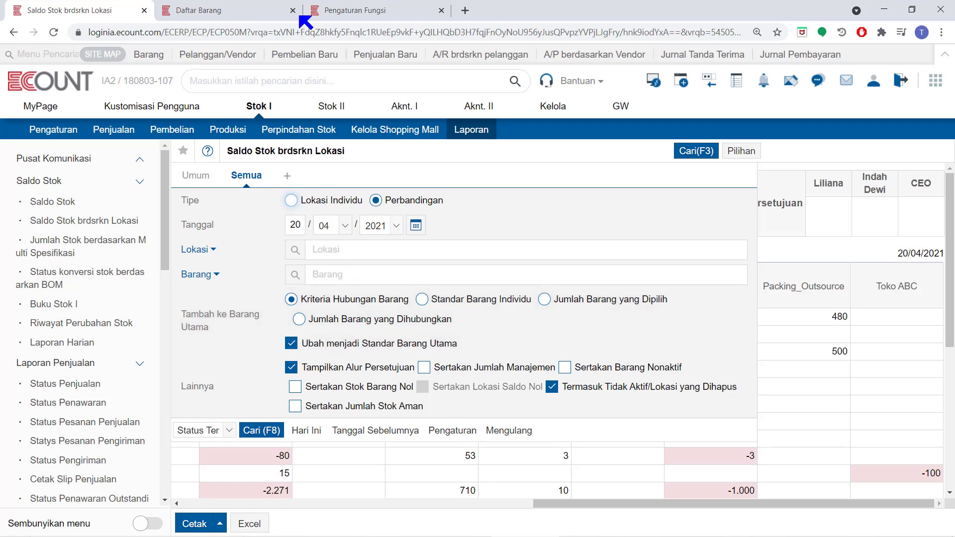
left_click(264, 14)
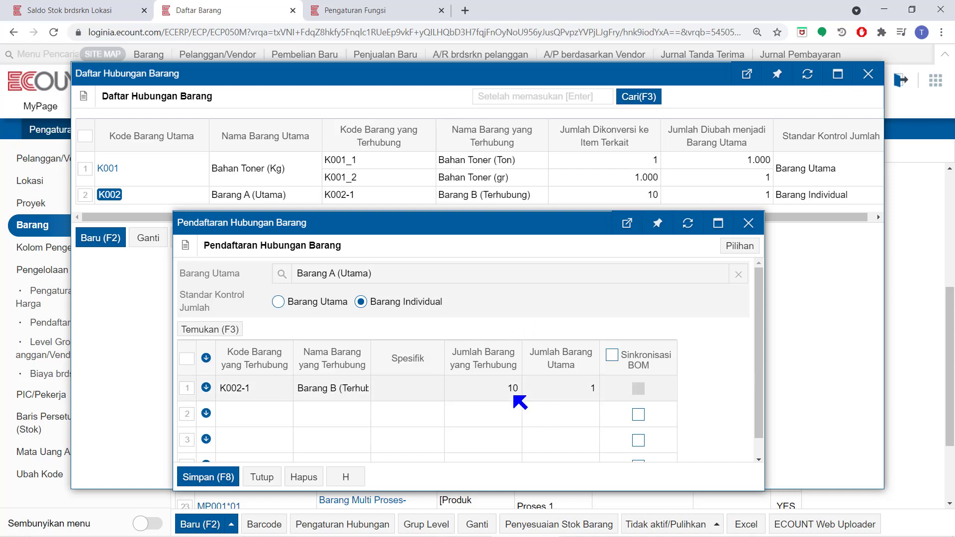
left_click(71, 9)
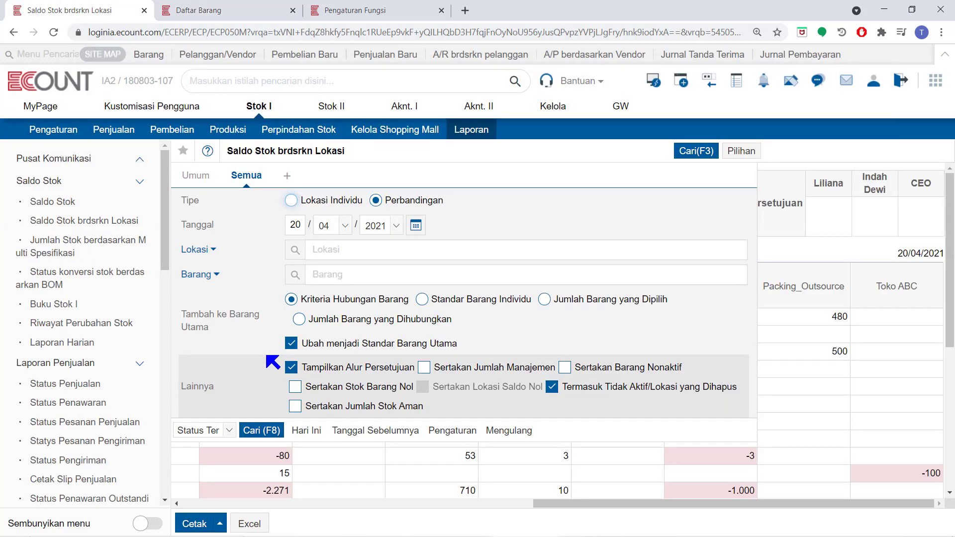
Step: Run the report with Jumlah Barang yang Dihubungkan for items K002 Barang A (Utama) and K002-1 Barang B (Terhubung)
left_click(299, 320)
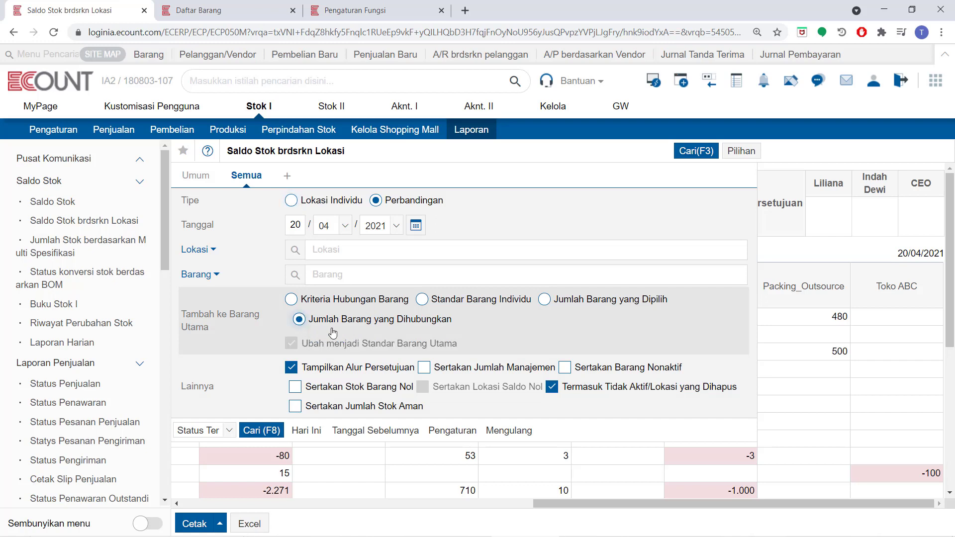
left_click(340, 275)
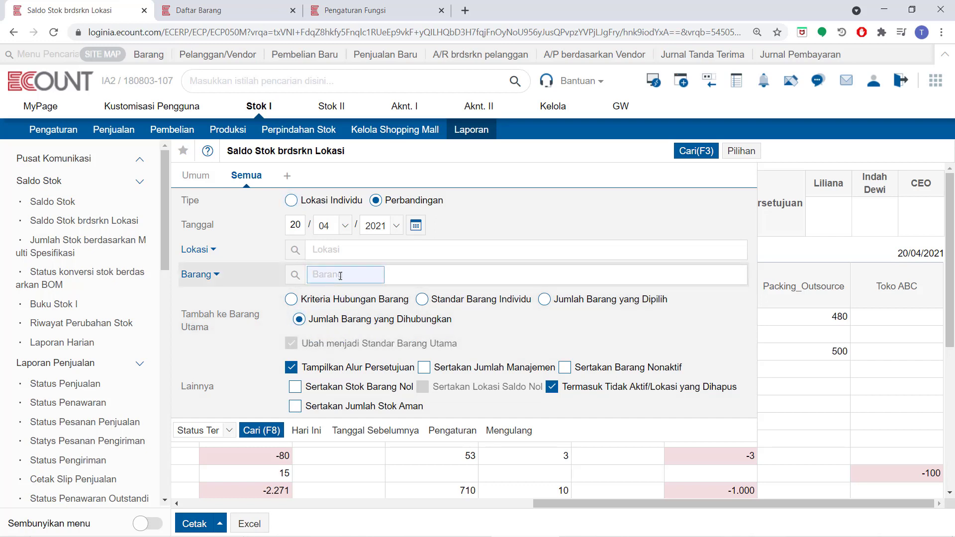
type("k002")
key("Return")
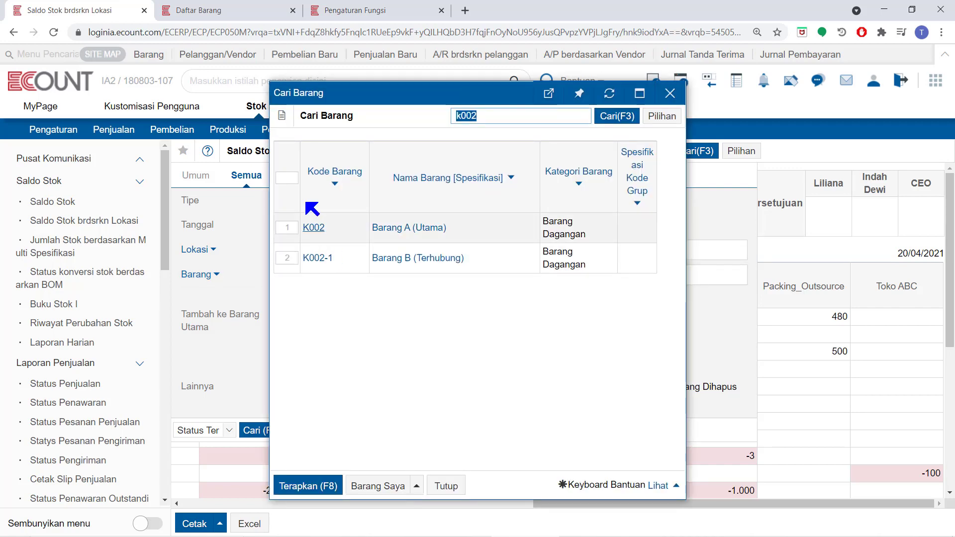
left_click(296, 179)
left_click(301, 486)
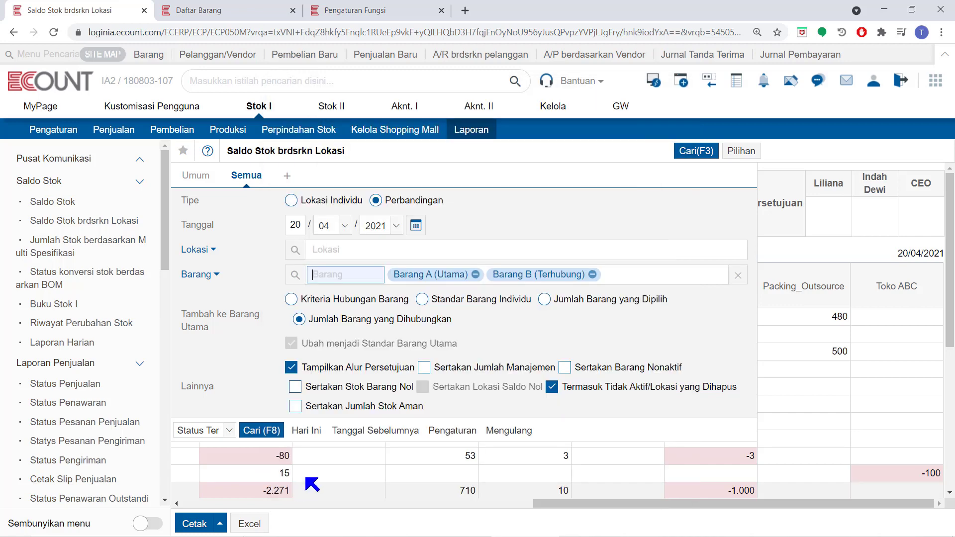
left_click(269, 431)
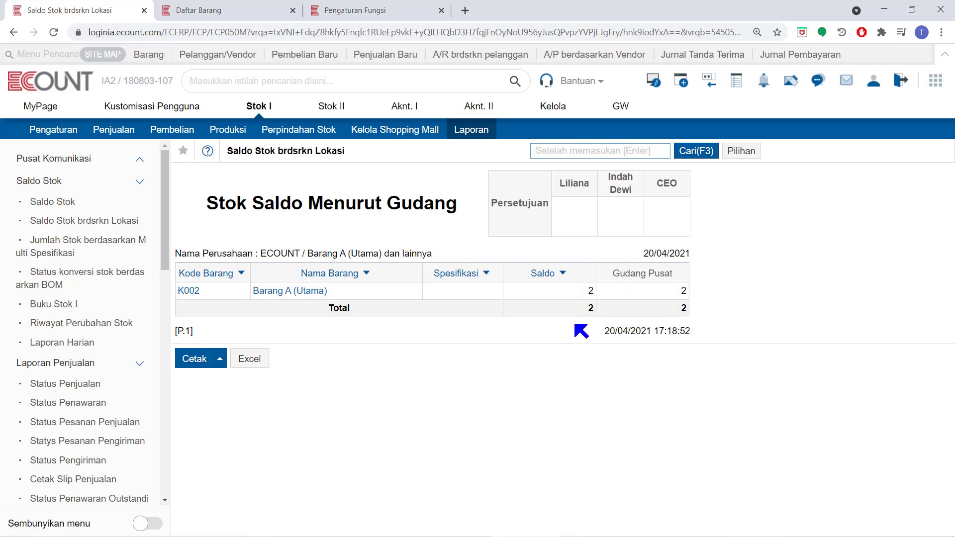
Step: Rerun the report with Standar Barang Individu selected and Ubah menjadi Standar Barang Utama disabled
left_click(681, 157)
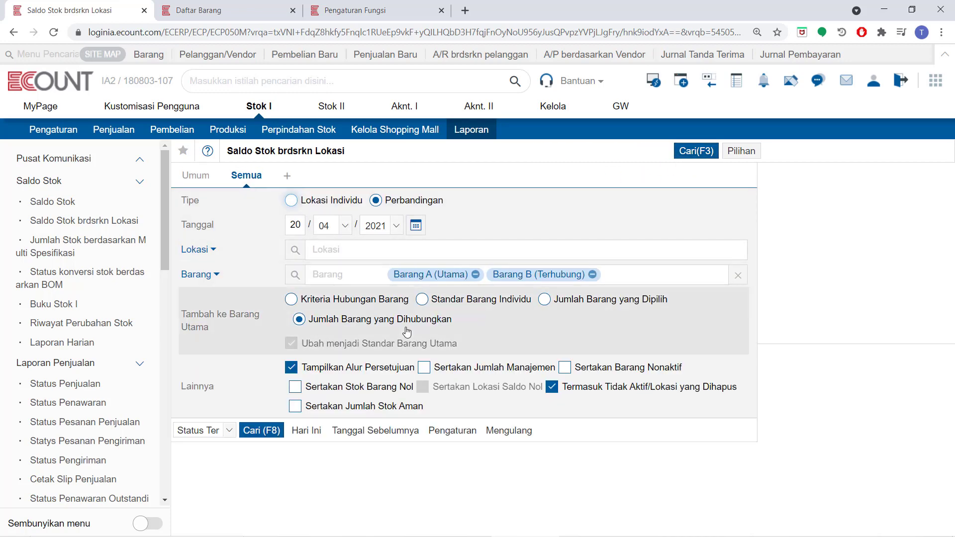
left_click(423, 300)
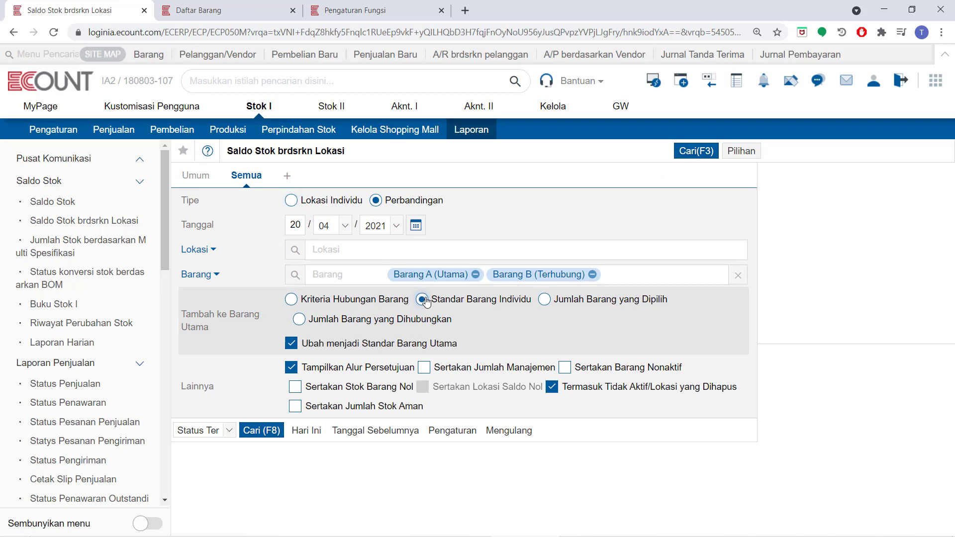
left_click(292, 345)
left_click(259, 432)
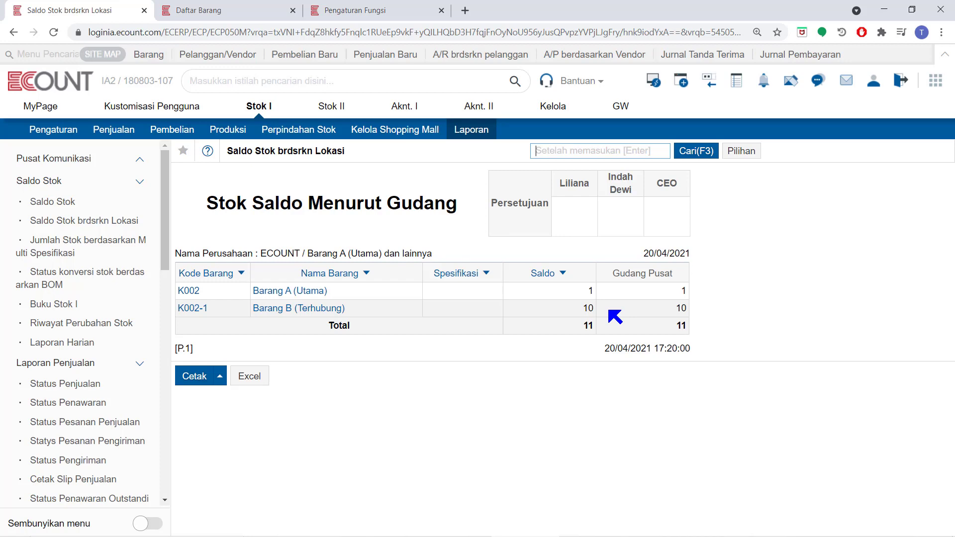
Step: Reopen the search criteria, clear the item filter and enable Sertakan Jumlah Stok Aman
left_click(687, 160)
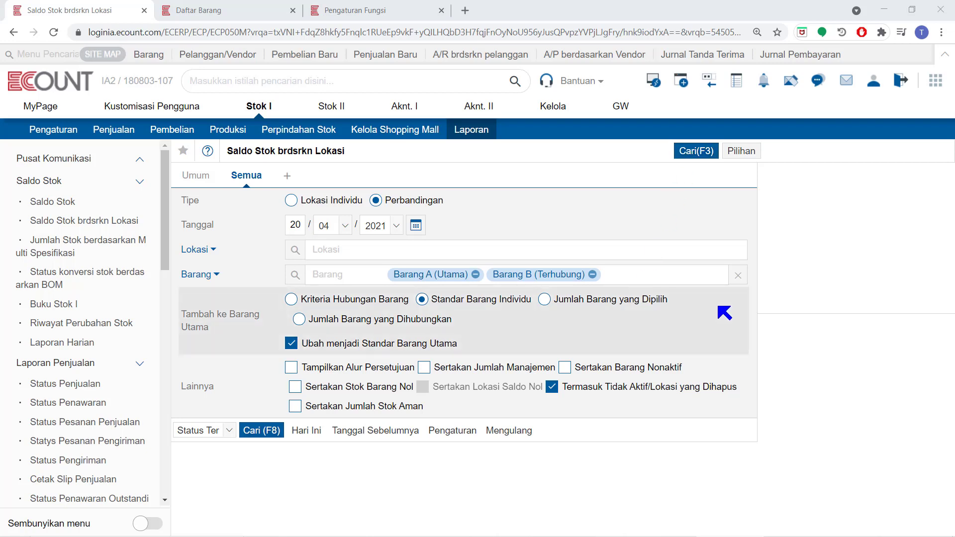
left_click(738, 275)
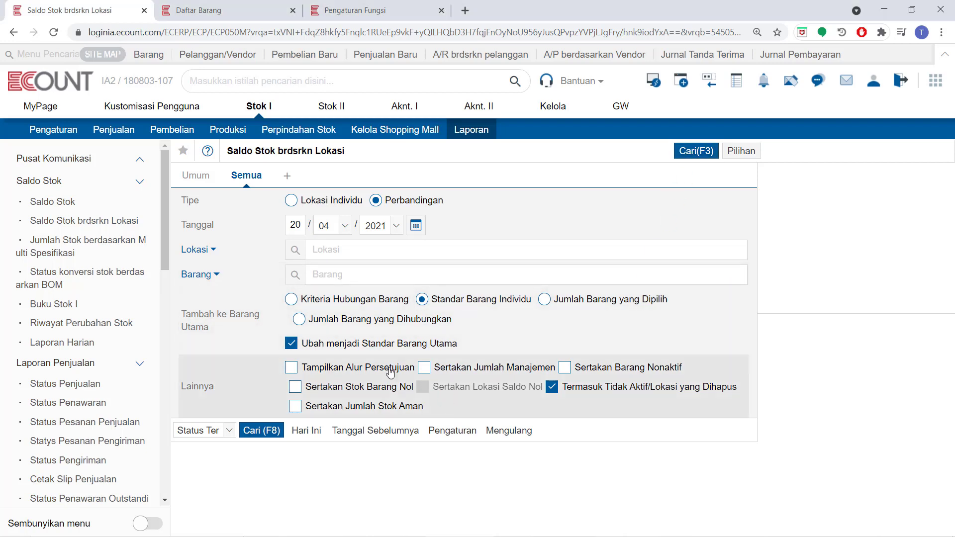
left_click(296, 409)
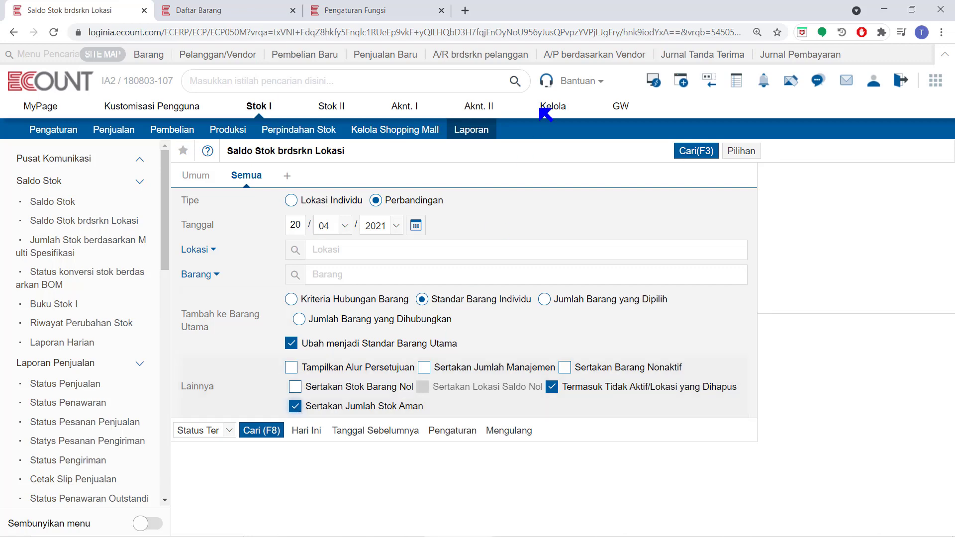
Step: Open the Jumlah Stok Aman brdsrkn Lokasi setting under Stok Barang in Pengaturan Fungsi and examine its status options
left_click(432, 10)
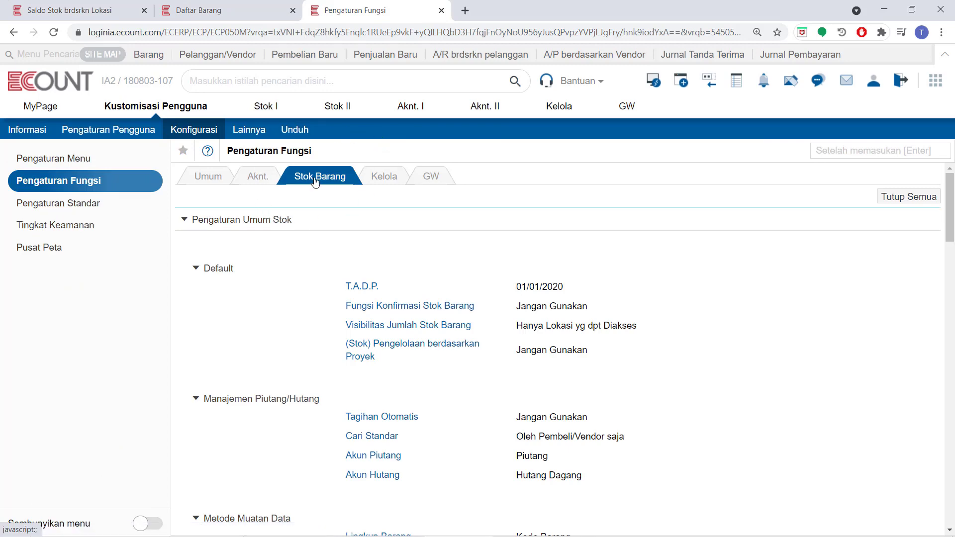
scroll(315, 182, "down", 20)
scroll(315, 182, "down", 10)
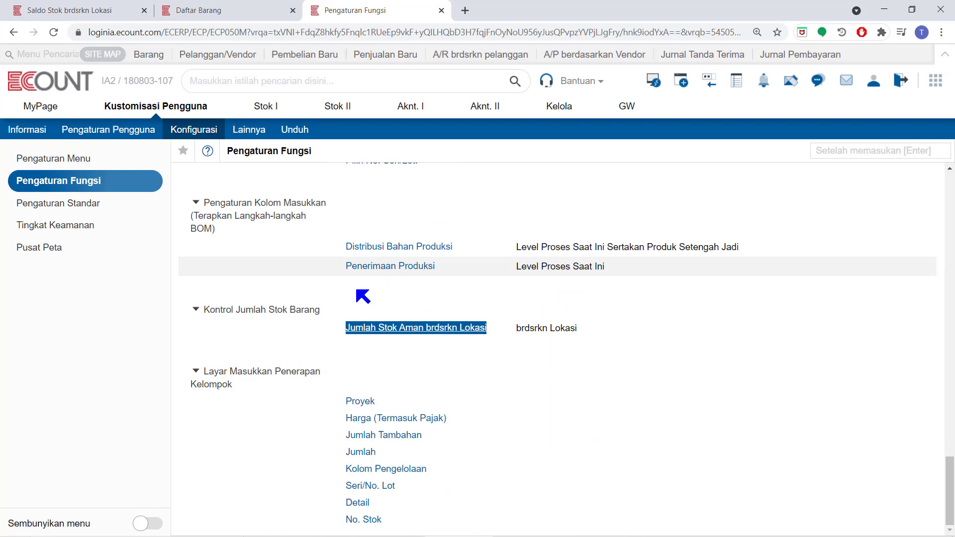
left_click(421, 330)
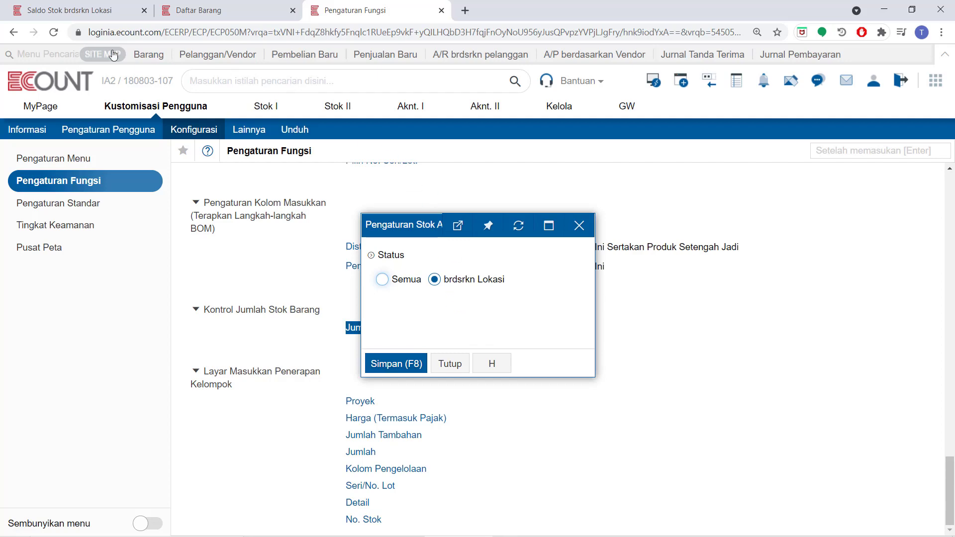
Step: Return to Saldo Stok brdsrkn Lokasi and run the Perbandingan report with Sertakan Jumlah Stok Aman, reviewing its criteria and rerunning it unchanged
left_click(81, 14)
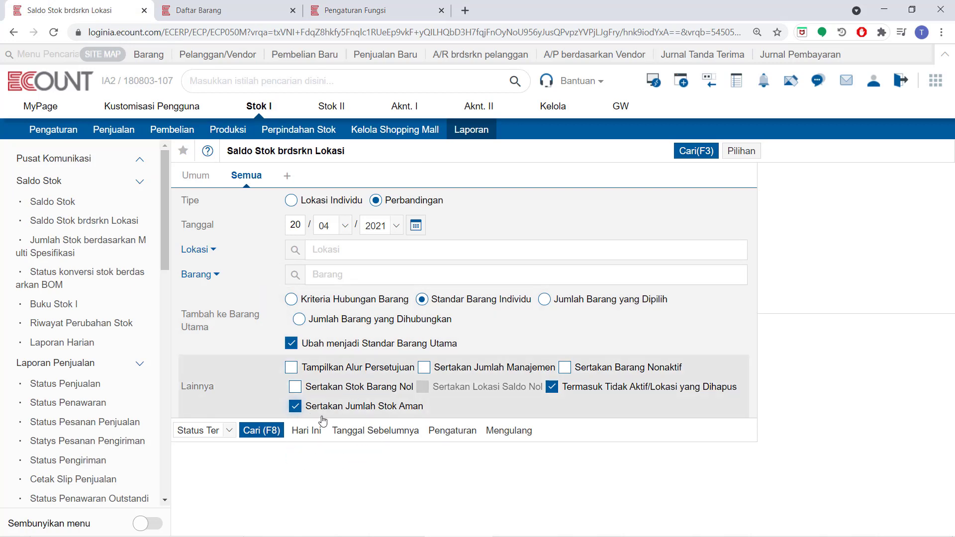
left_click(256, 430)
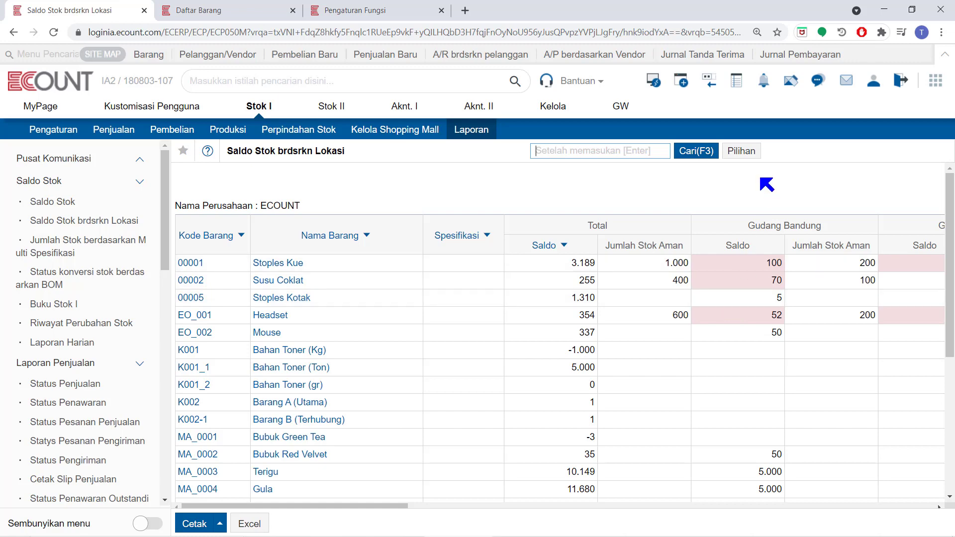
left_click(699, 150)
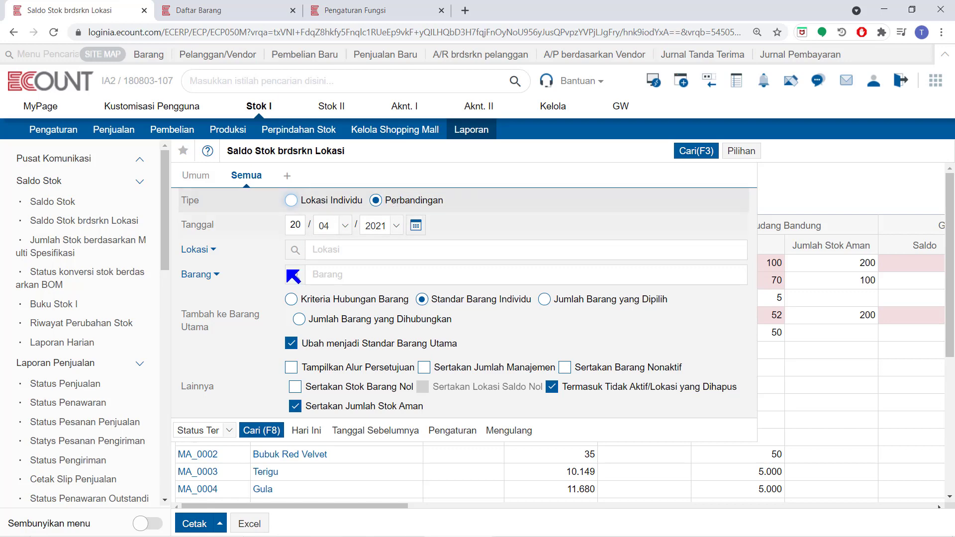
left_click(260, 431)
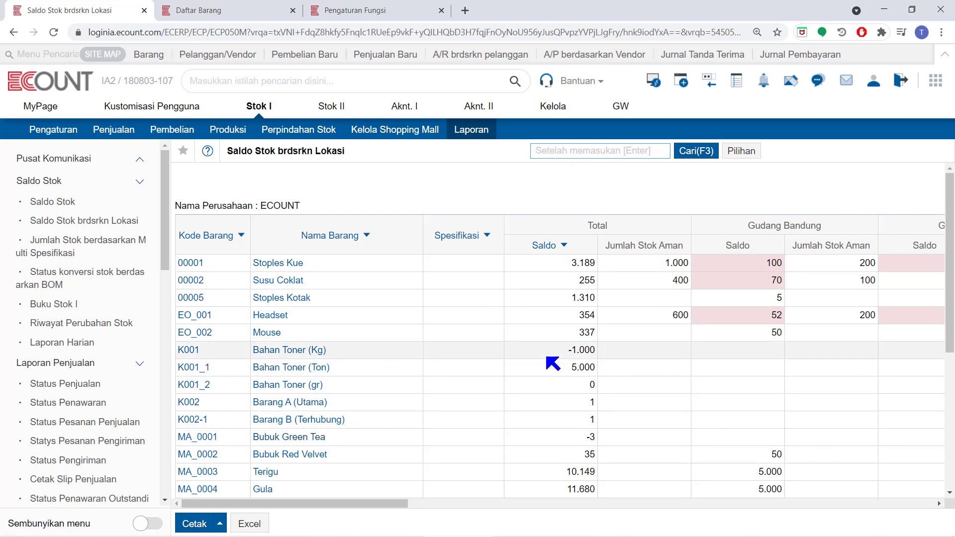
Step: Rerun the report with type Lokasi Individu and open the stock book for Susu Coklat at Gudang Jakarta
left_click(685, 154)
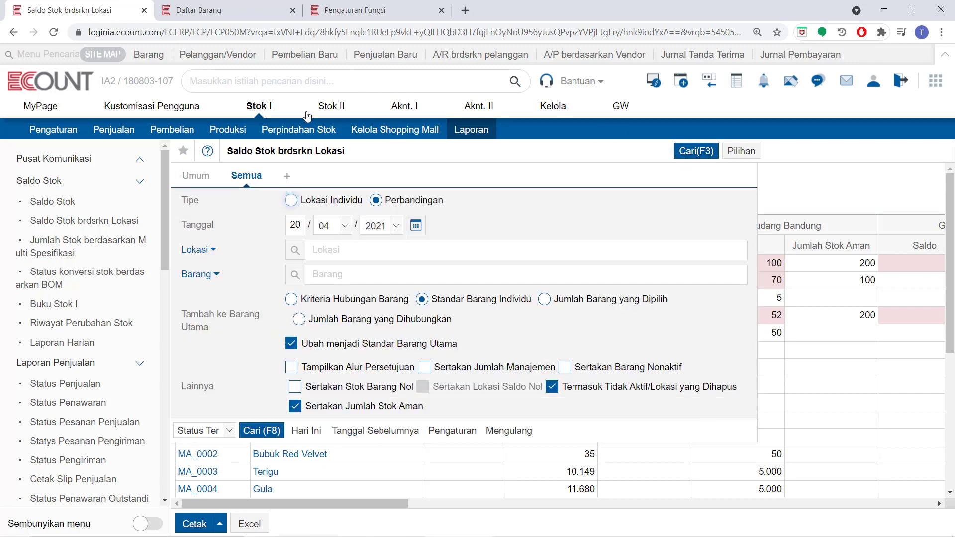
left_click(291, 200)
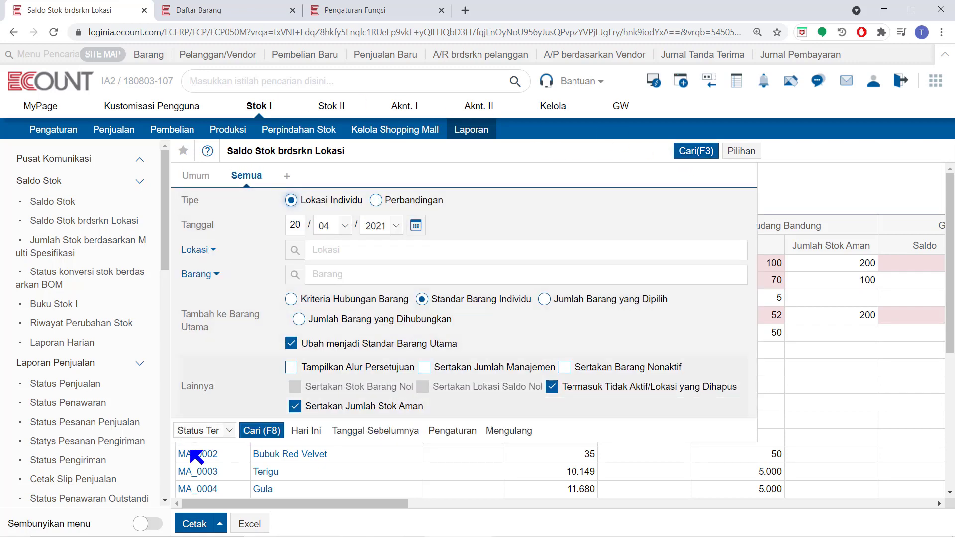
left_click(262, 432)
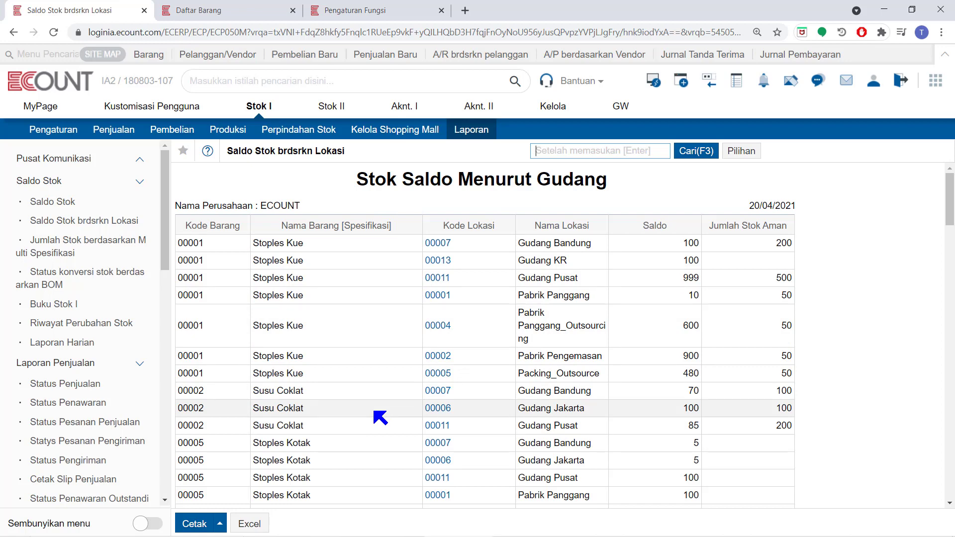
left_click(443, 412)
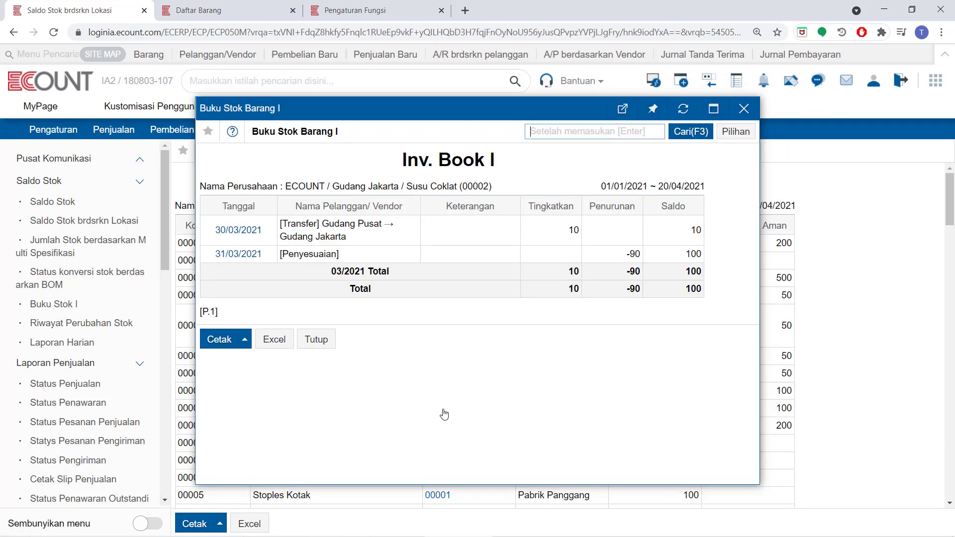